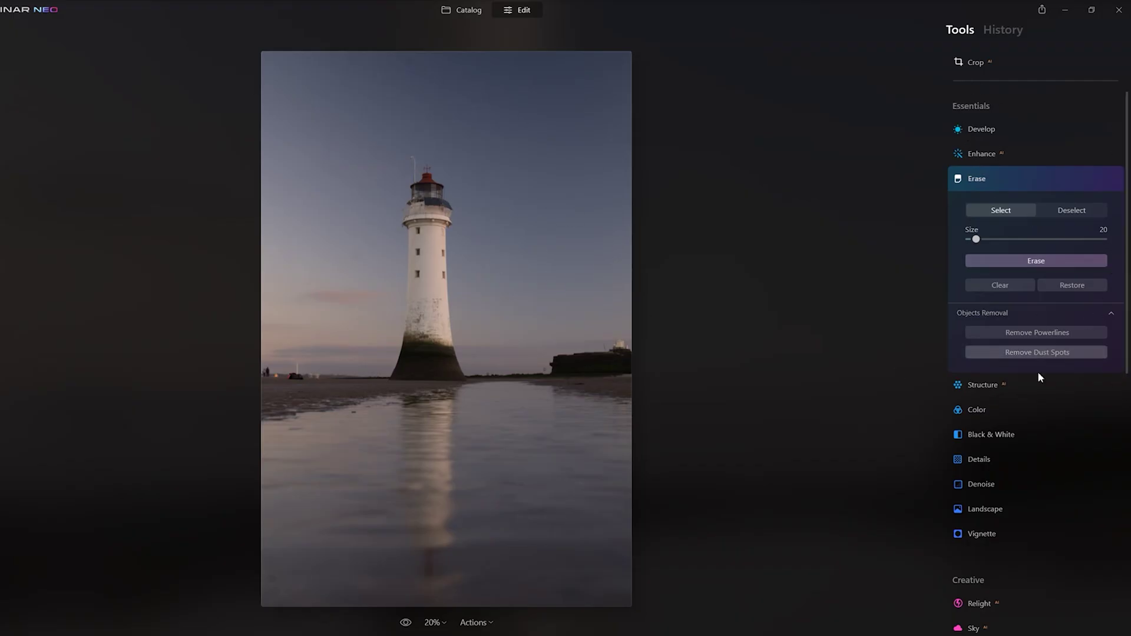
- Set the Structure amount to 100 on the lighthouse photo and remove its dust spots with the Erase tool
{"action": "left_click", "coordinate": [1002, 386]}
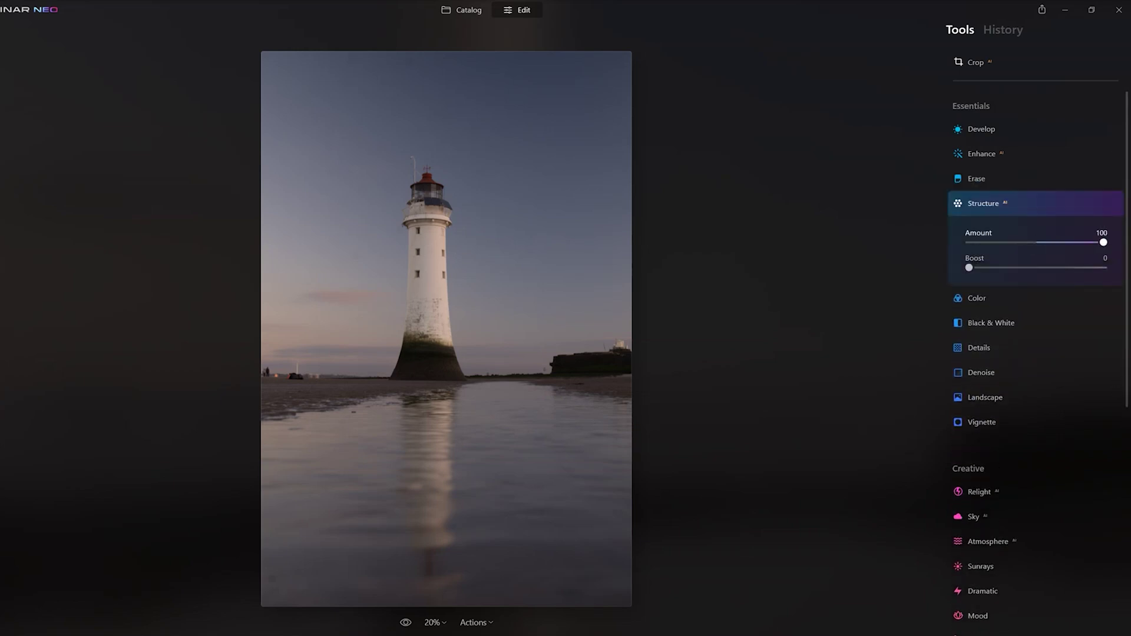
{"action": "left_click", "coordinate": [993, 179]}
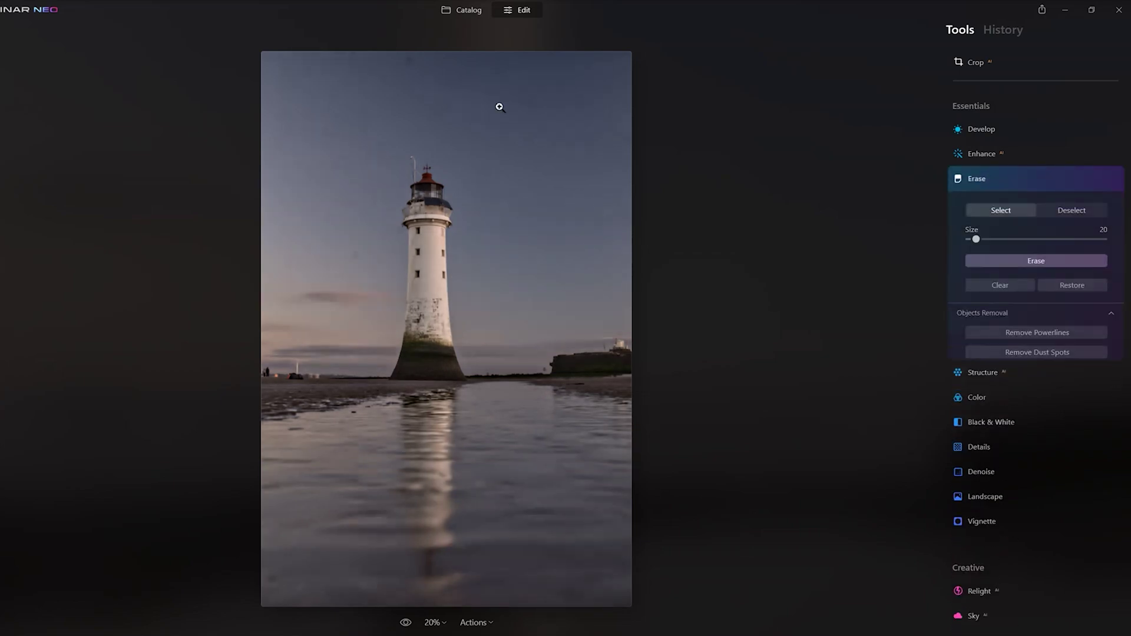
{"action": "left_click", "coordinate": [1059, 352]}
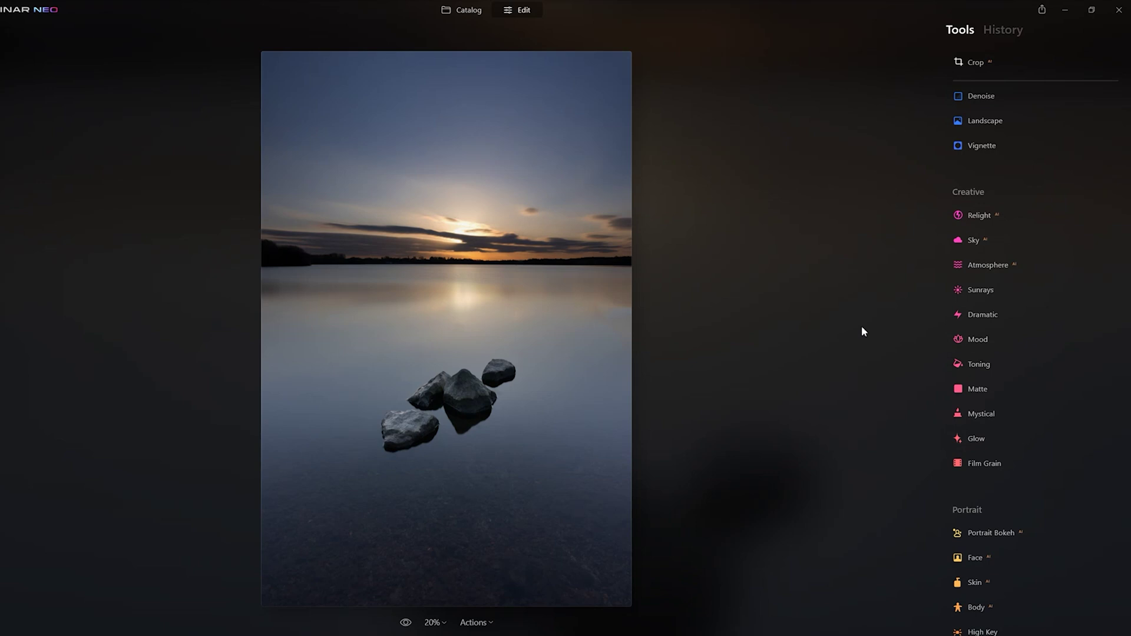
- Lower the Highlights and raise the Shadows of the lake photo with the Develop tool
{"action": "scroll", "coordinate": [966, 184], "scroll_direction": "up", "scroll_amount": 4}
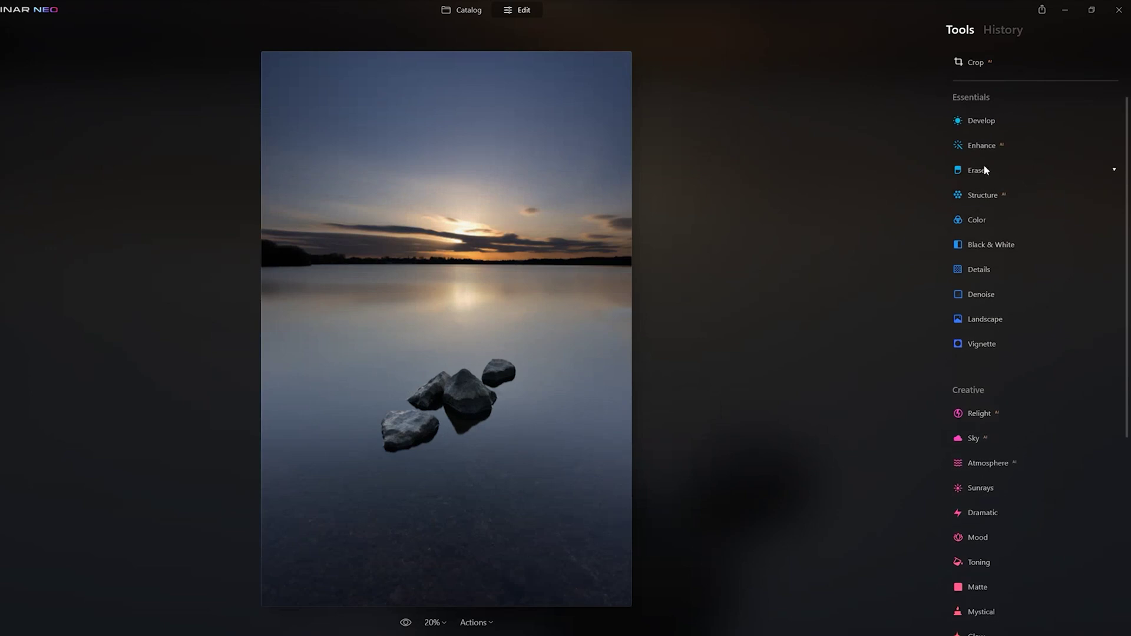
{"action": "left_click", "coordinate": [984, 131]}
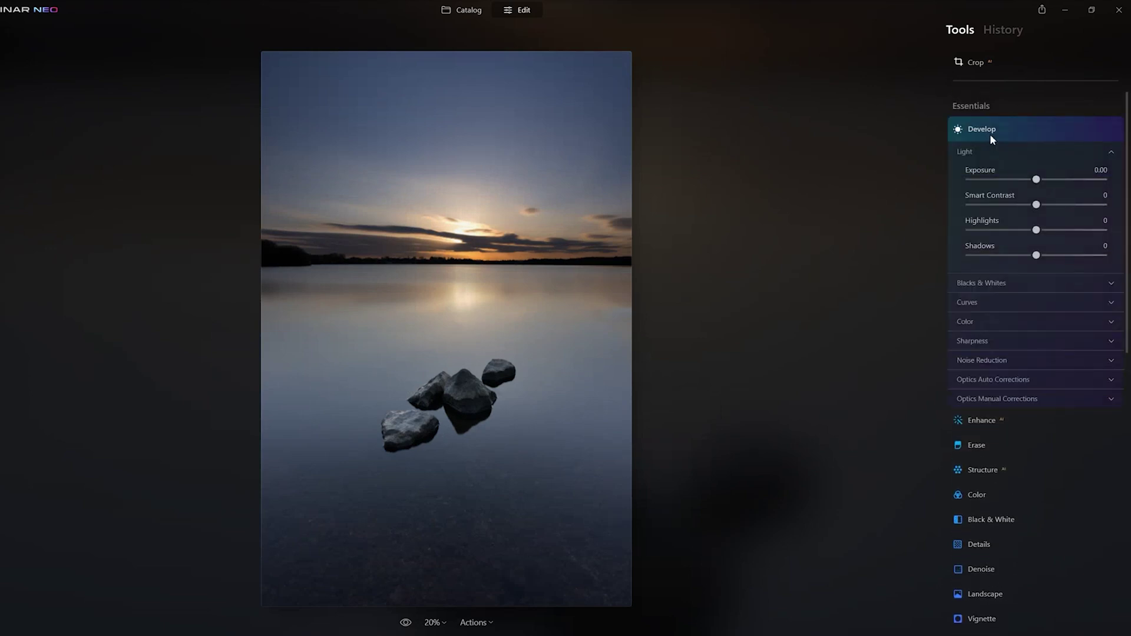
{"action": "left_click", "coordinate": [1024, 230]}
{"action": "left_click_drag", "start_coordinate": [1046, 257], "coordinate": [1068, 255]}
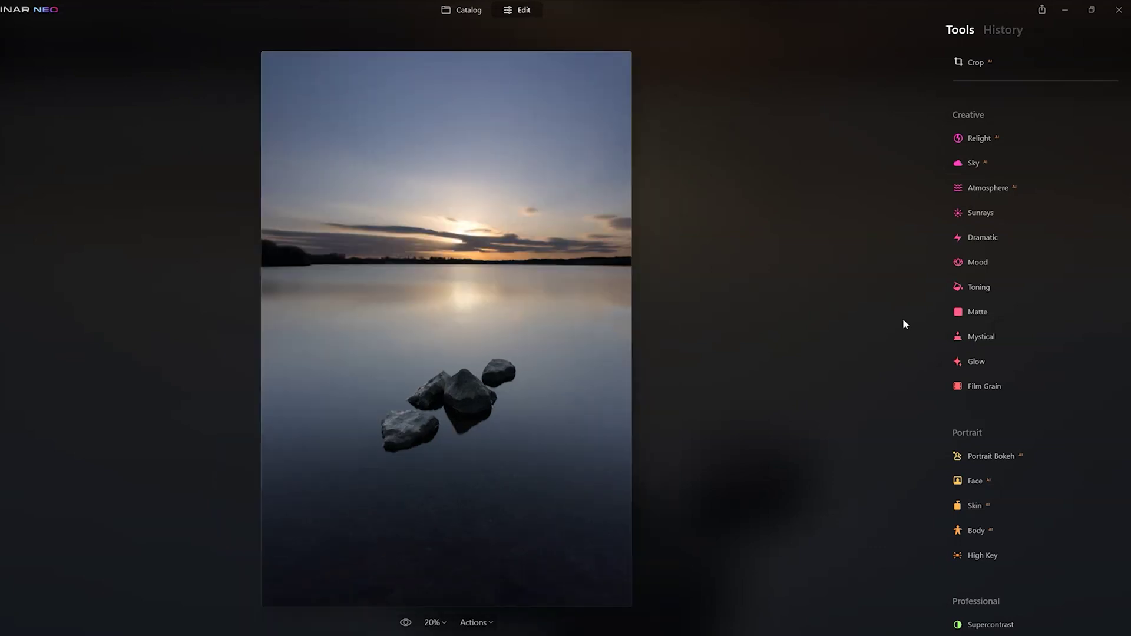
- Relight the lake photo with Brightness Near 94, Brightness Far -88 and Depth 100
{"action": "left_click", "coordinate": [987, 140]}
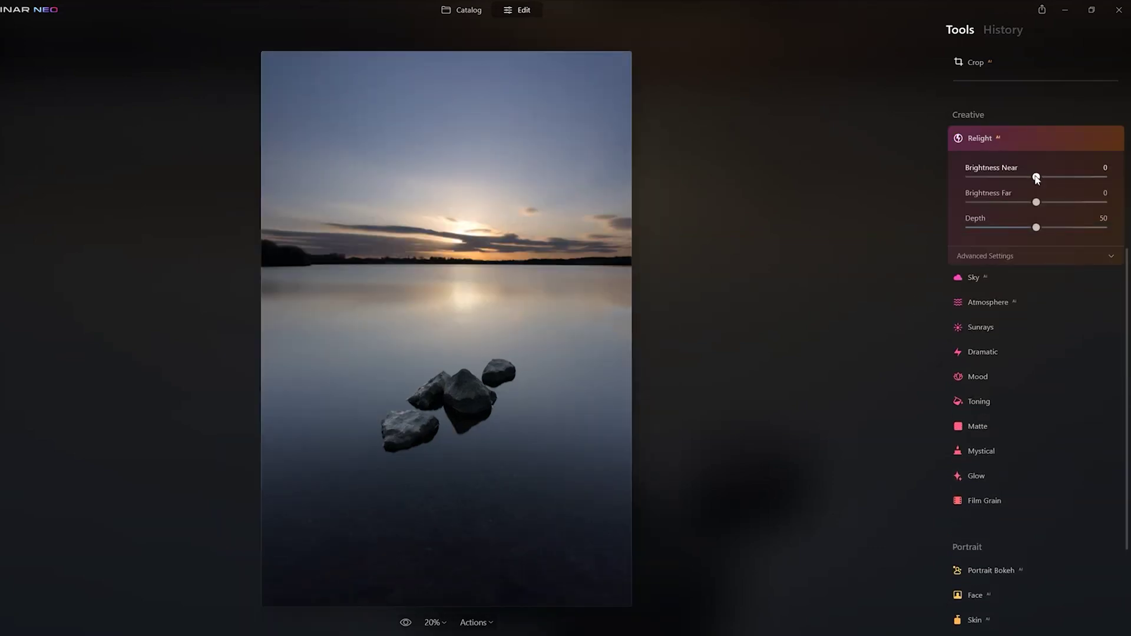
{"action": "left_click_drag", "start_coordinate": [1036, 178], "coordinate": [1100, 176]}
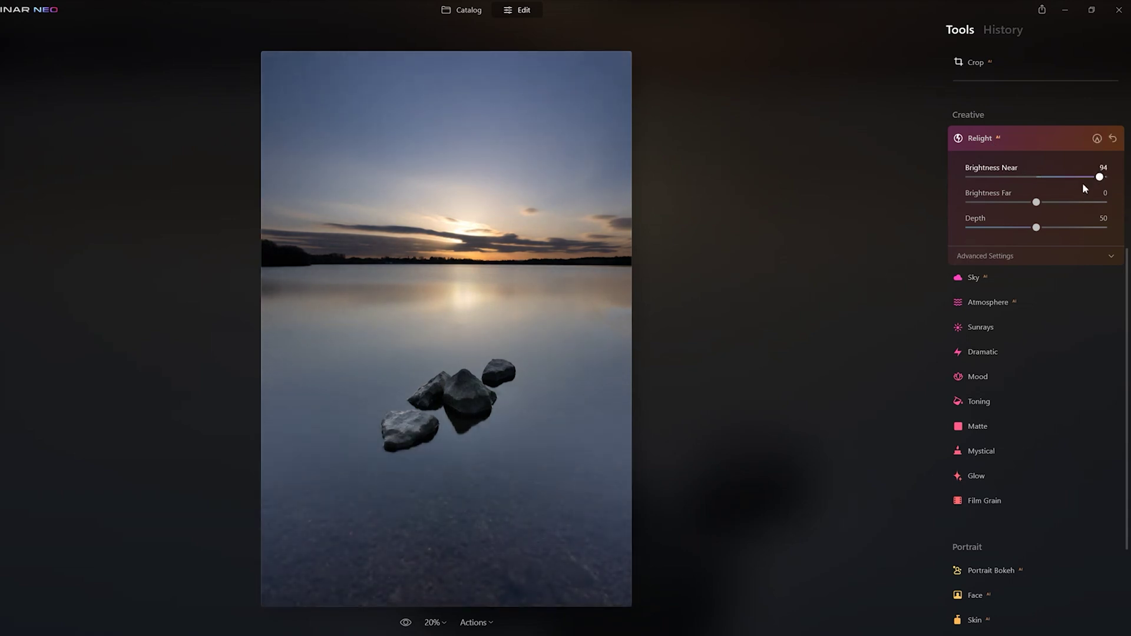
{"action": "left_click_drag", "start_coordinate": [1036, 202], "coordinate": [975, 203]}
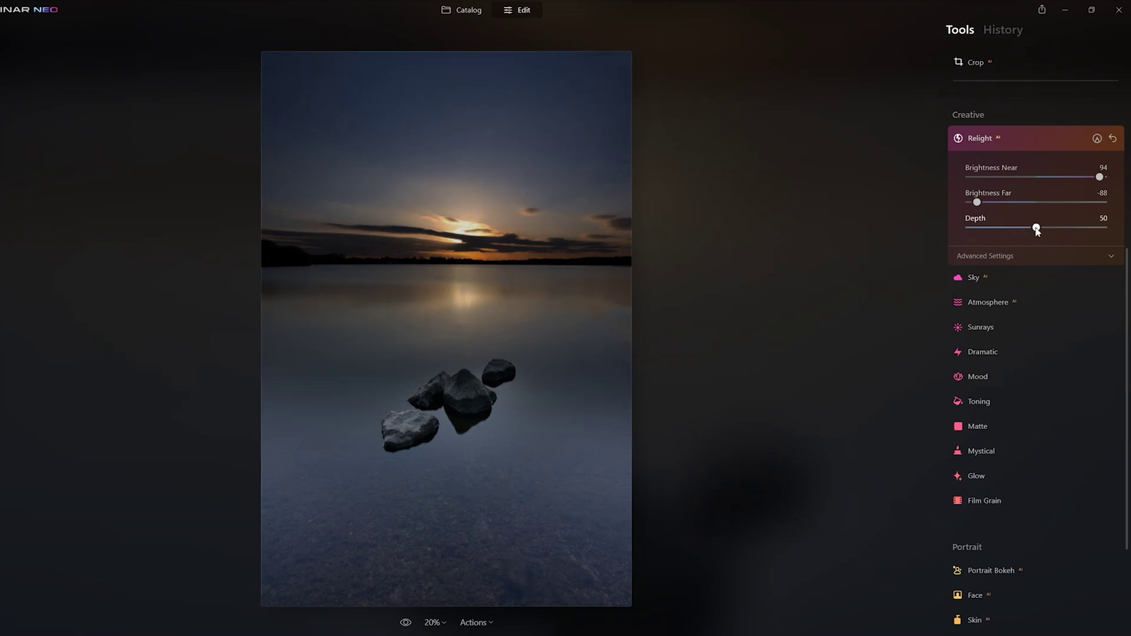
{"action": "left_click_drag", "start_coordinate": [1038, 232], "coordinate": [1127, 220]}
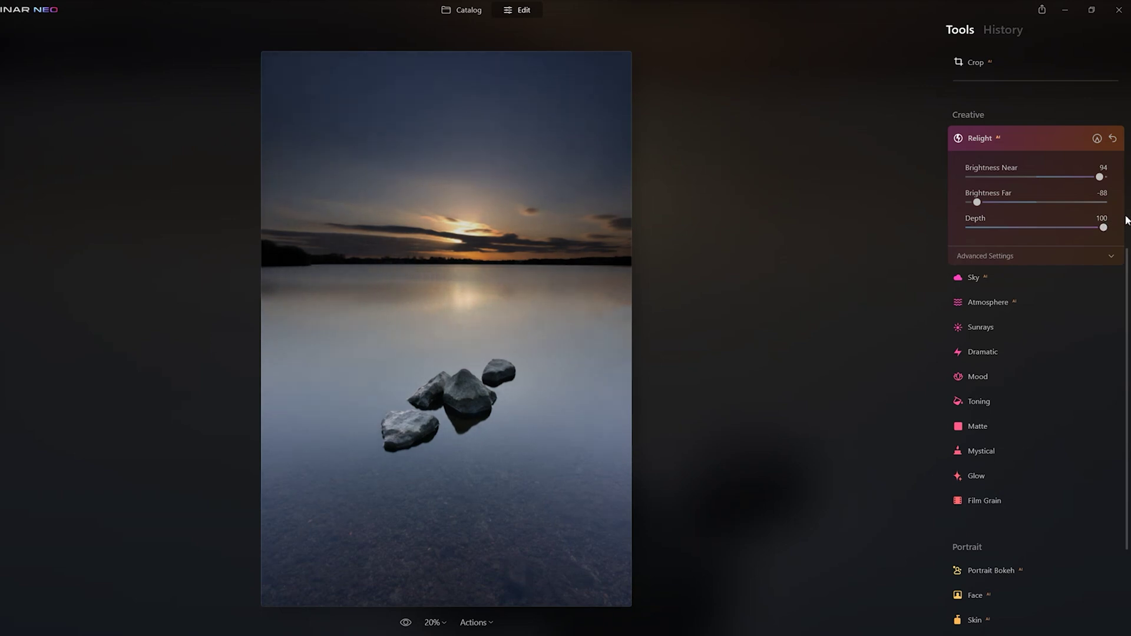
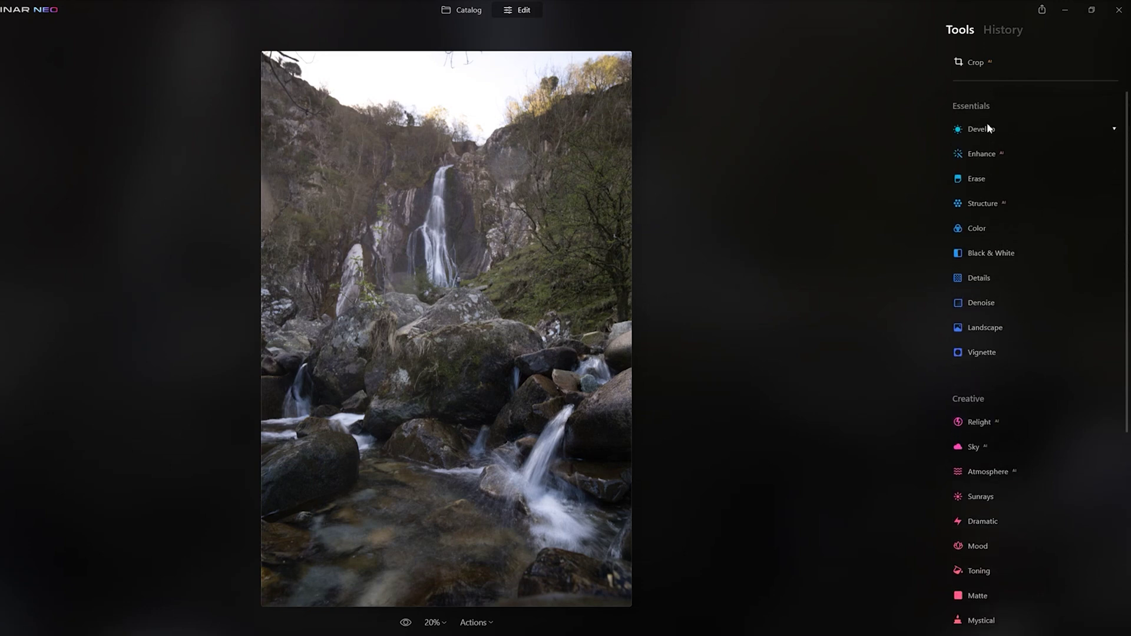
- Develop the waterfall photo with Smart Contrast 19 and Highlights -52, and set Sky Enhancer to 89
{"action": "left_click", "coordinate": [987, 128]}
{"action": "left_click_drag", "start_coordinate": [1043, 205], "coordinate": [1000, 231]}
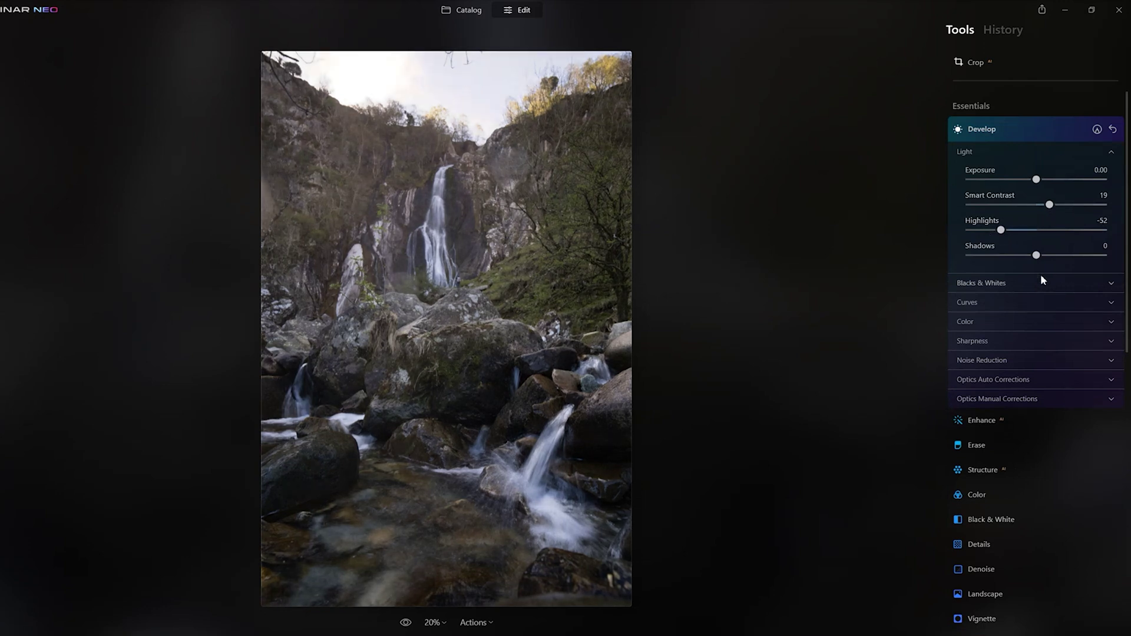
{"action": "left_click", "coordinate": [990, 421]}
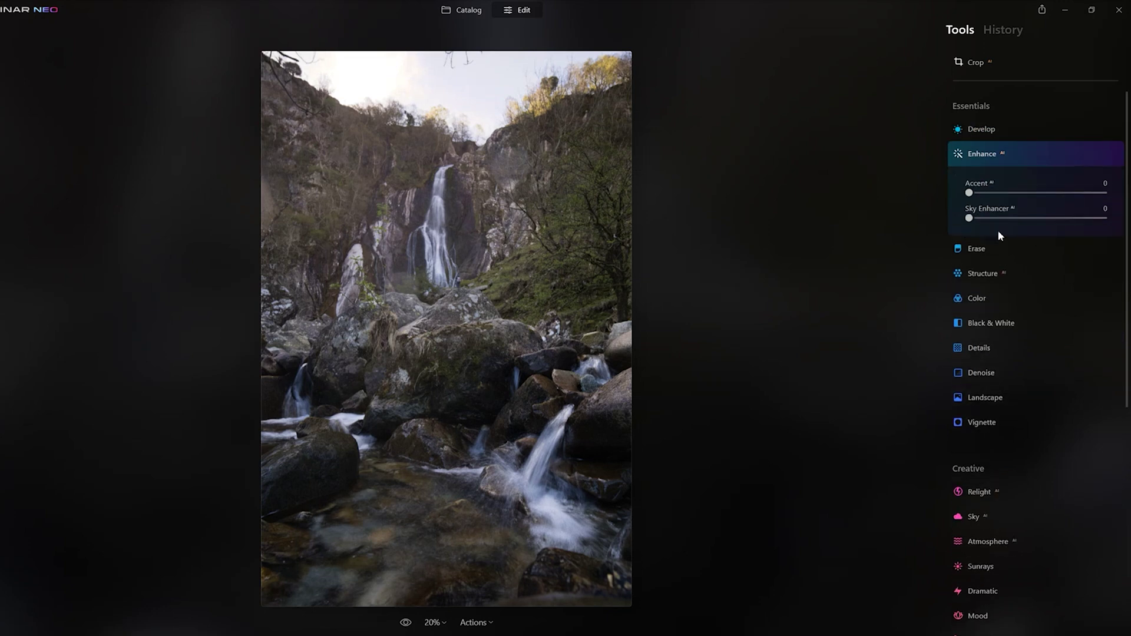
{"action": "left_click_drag", "start_coordinate": [1010, 219], "coordinate": [1090, 219]}
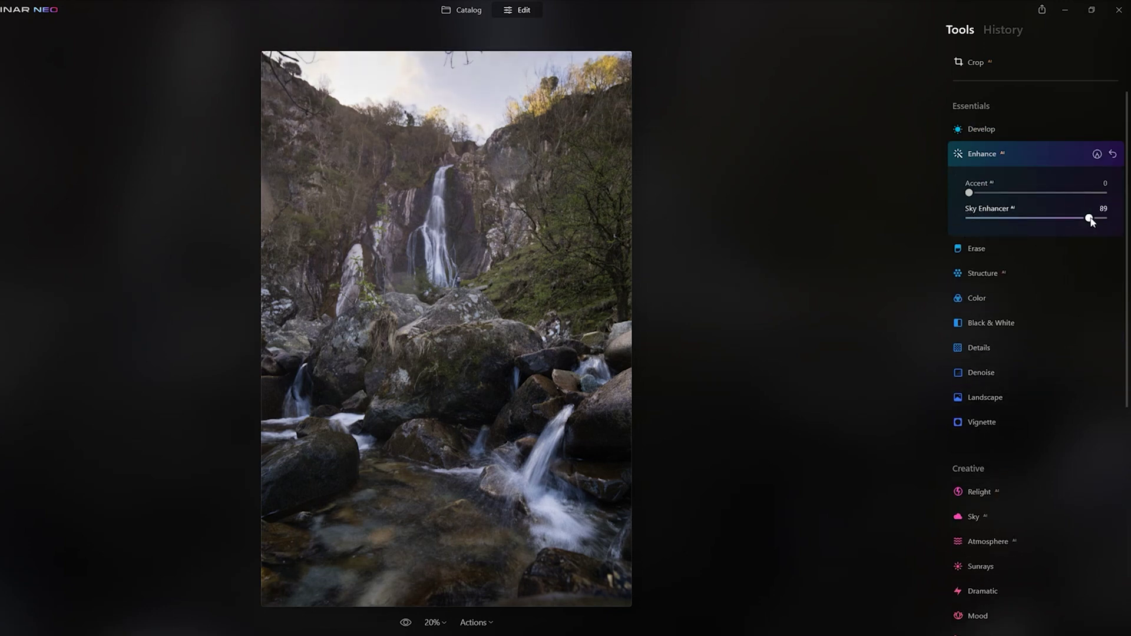
- Set the Structure amount to 36 and the Vignette amount to -22 on the waterfall photo
{"action": "left_click", "coordinate": [988, 274]}
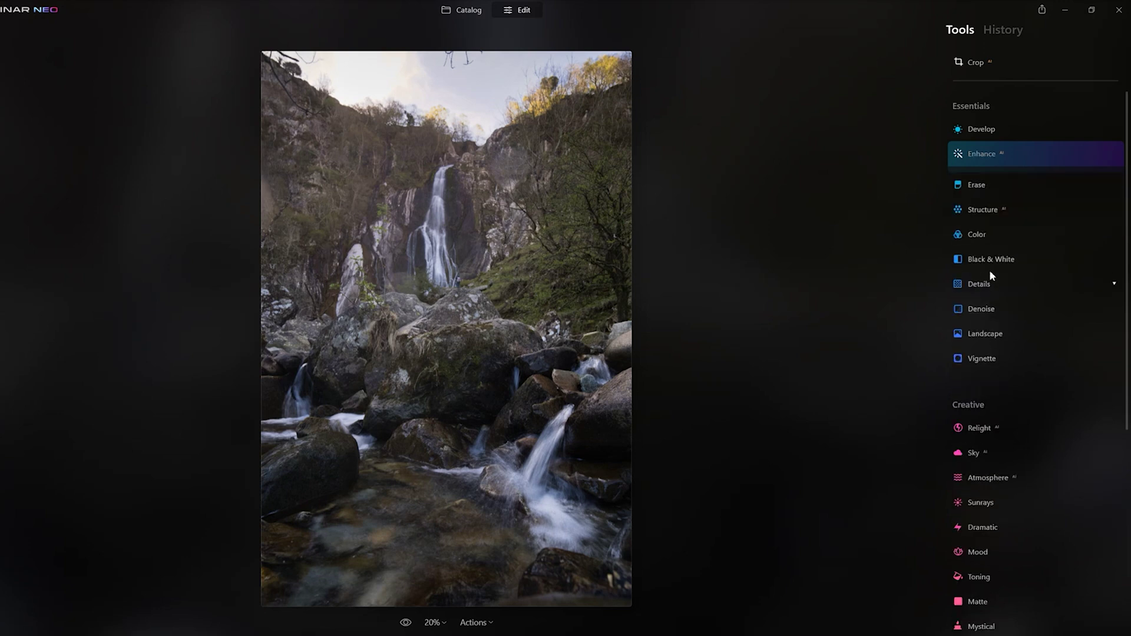
{"action": "left_click", "coordinate": [1052, 242]}
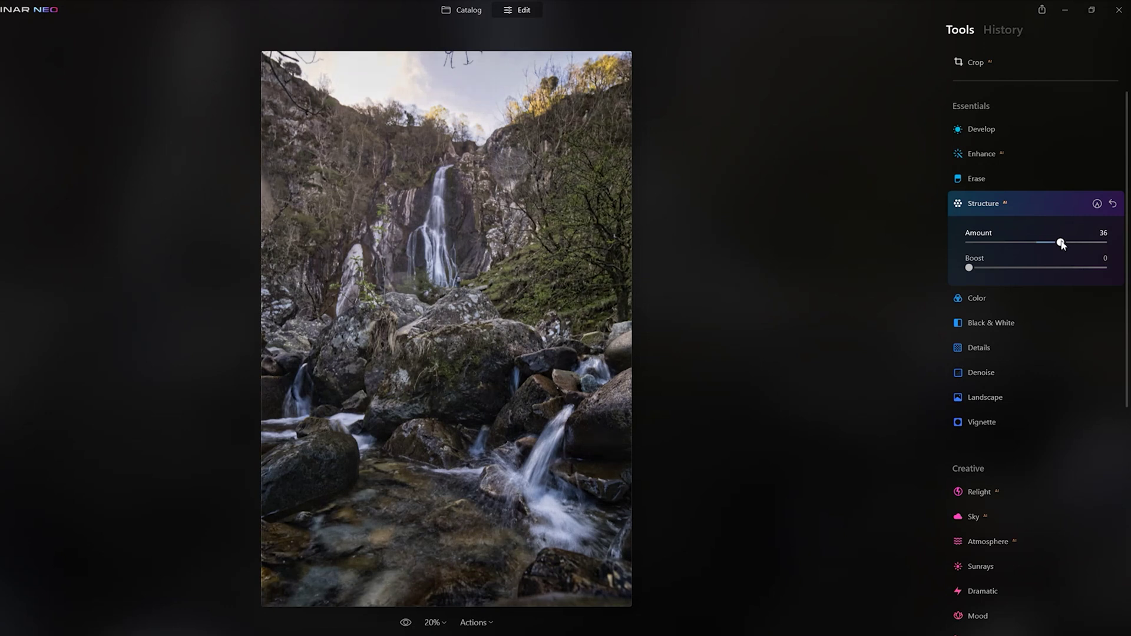
{"action": "left_click", "coordinate": [982, 421]}
{"action": "left_click_drag", "start_coordinate": [1036, 416], "coordinate": [1022, 416]}
- Set the Landscape Foliage Enhancer to 28 and the Color Vibrance to -18 on the waterfall photo
{"action": "left_click", "coordinate": [986, 328]}
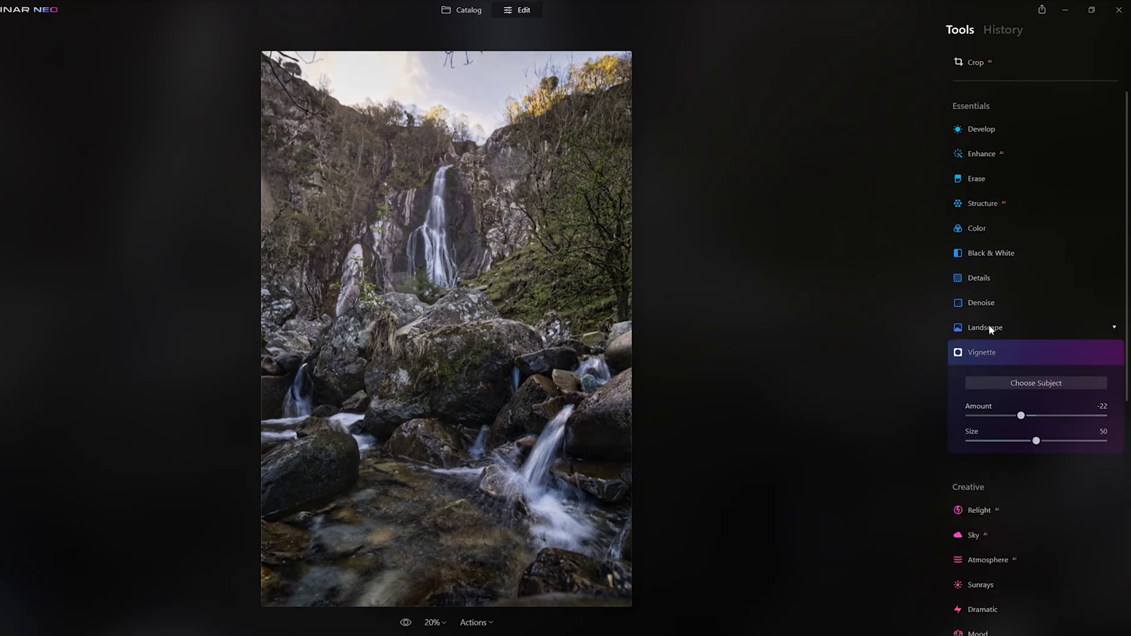
{"action": "left_click_drag", "start_coordinate": [1010, 417], "coordinate": [1006, 417]}
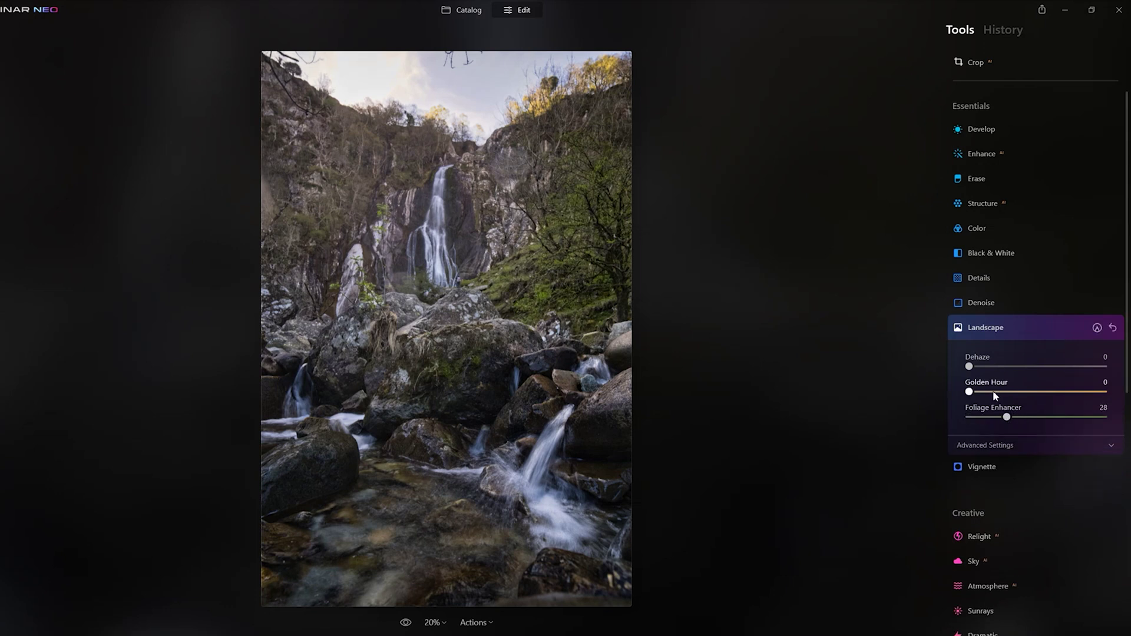
{"action": "left_click", "coordinate": [982, 228]}
{"action": "left_click_drag", "start_coordinate": [1038, 294], "coordinate": [1024, 296]}
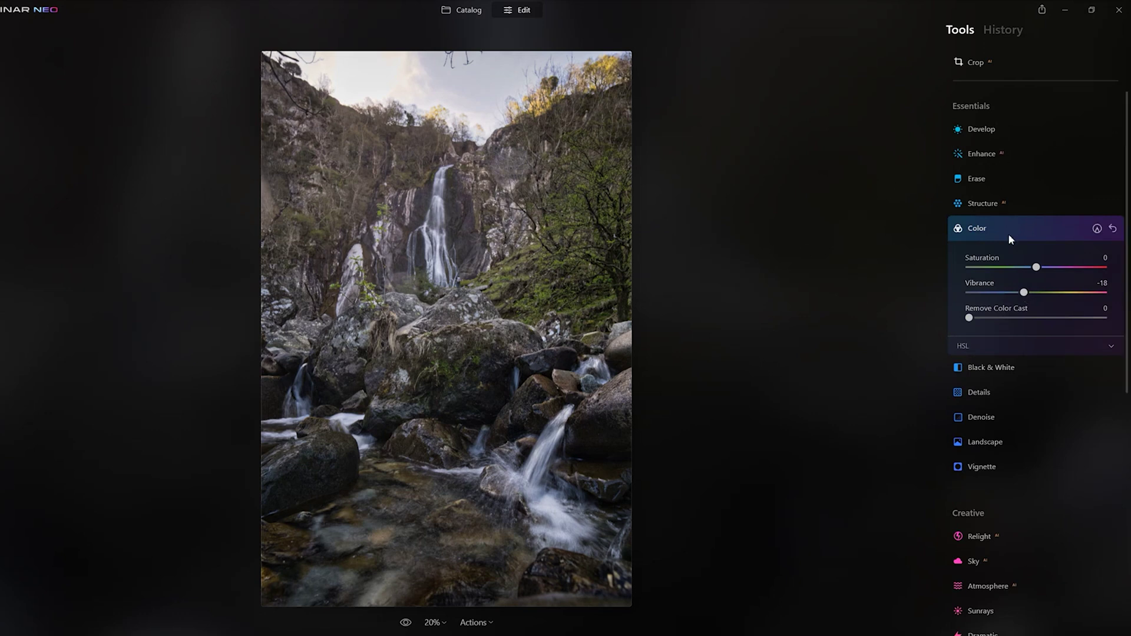
{"action": "scroll", "coordinate": [1015, 264], "scroll_direction": "down", "scroll_amount": 6}
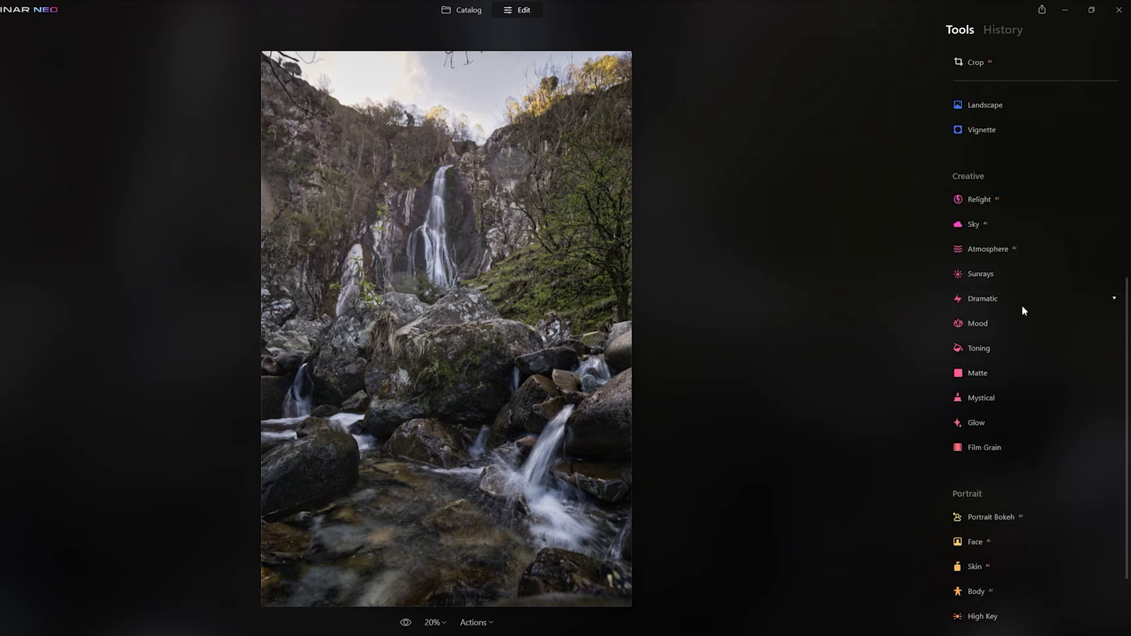
{"action": "scroll", "coordinate": [1022, 306], "scroll_direction": "up", "scroll_amount": 7}
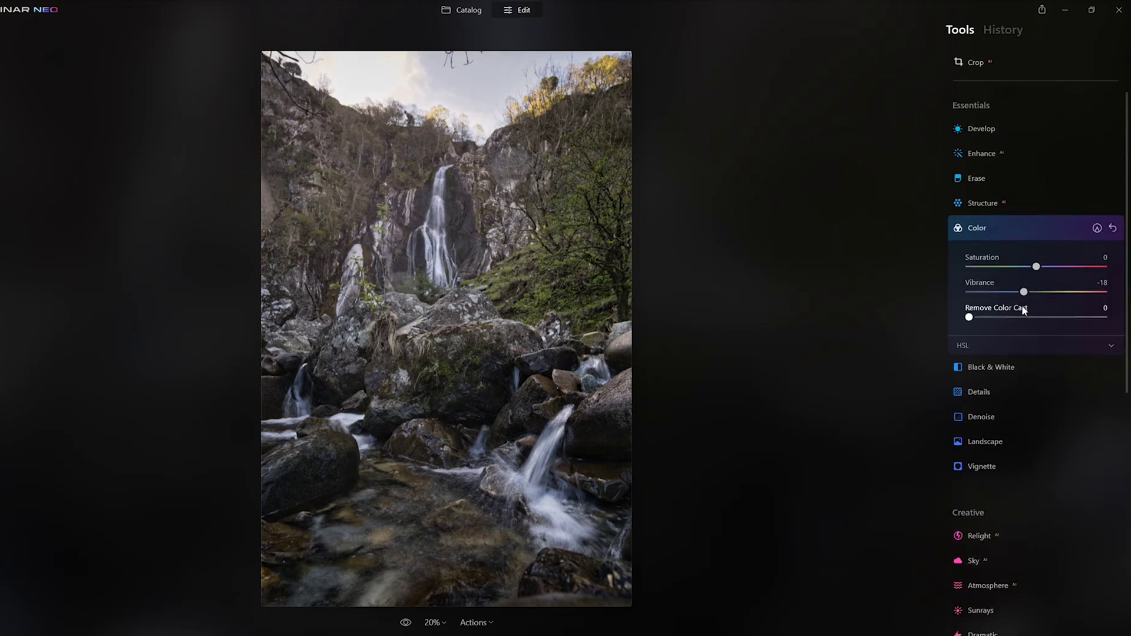
{"action": "left_click", "coordinate": [998, 227]}
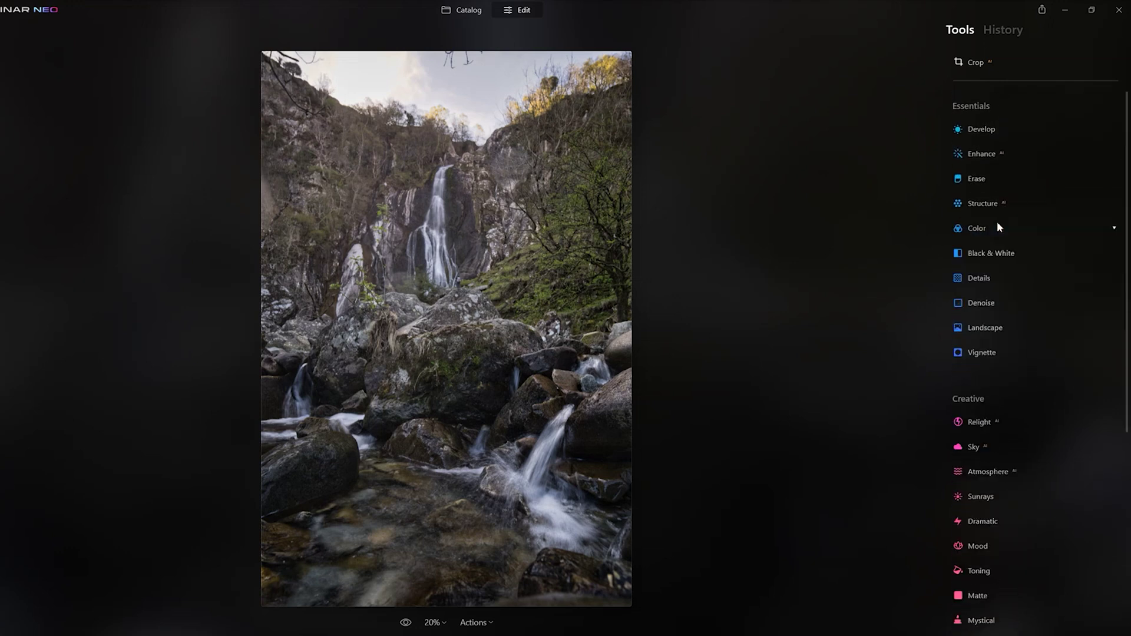
- Review the waterfall photo's edit history by stepping back to the Structure edit and returning to the Color edit
{"action": "left_click", "coordinate": [1000, 130]}
{"action": "left_click", "coordinate": [1000, 30]}
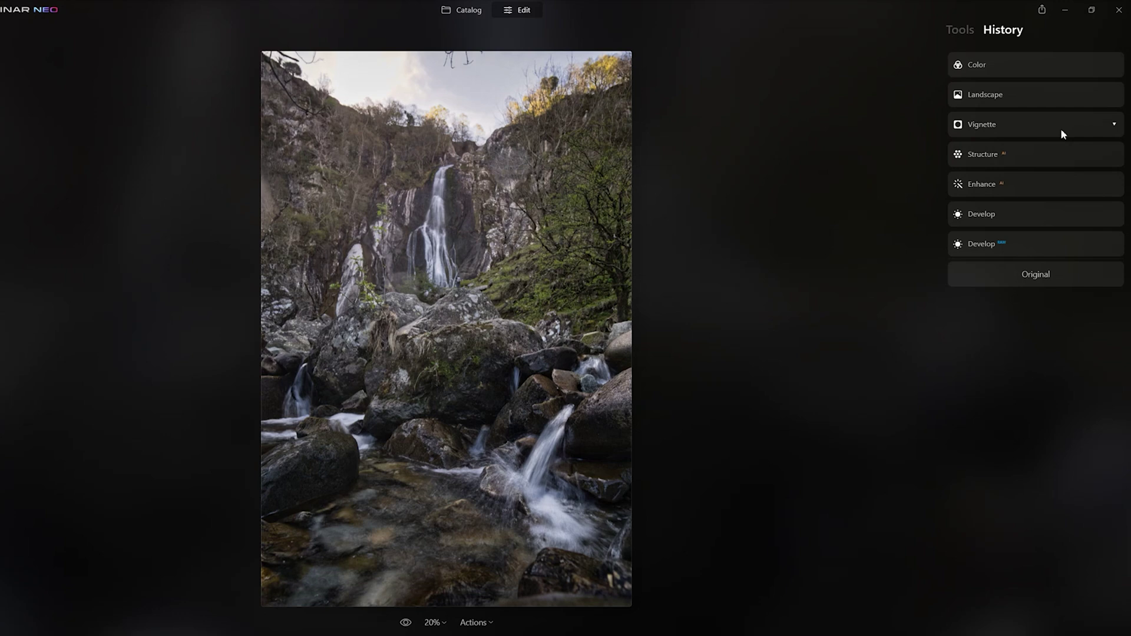
{"action": "left_click", "coordinate": [1026, 157]}
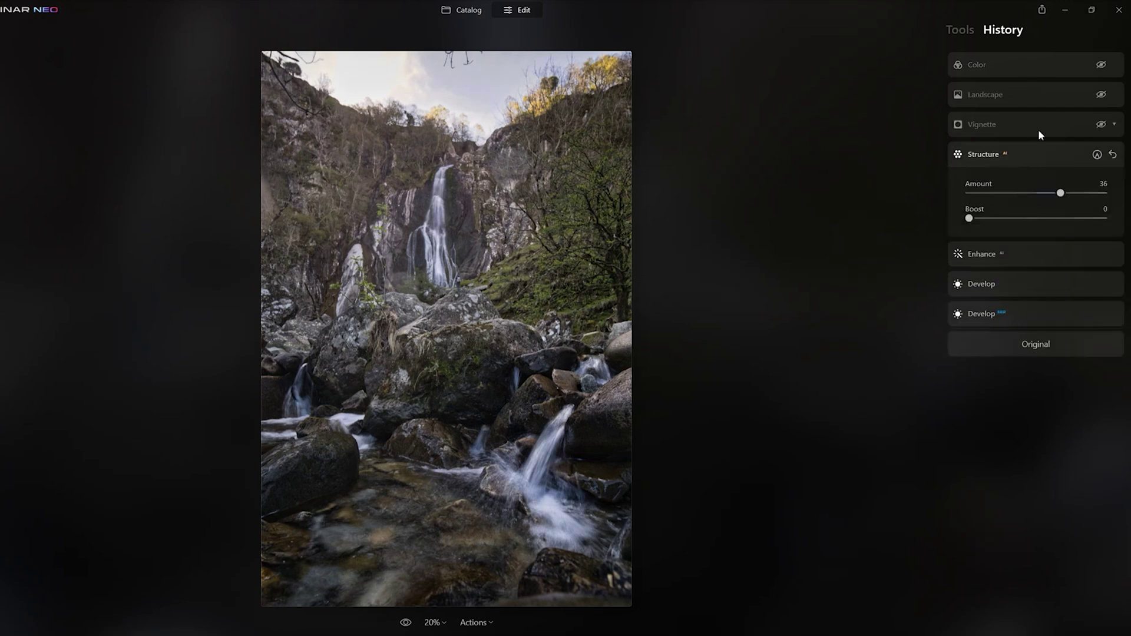
{"action": "left_click", "coordinate": [1036, 68]}
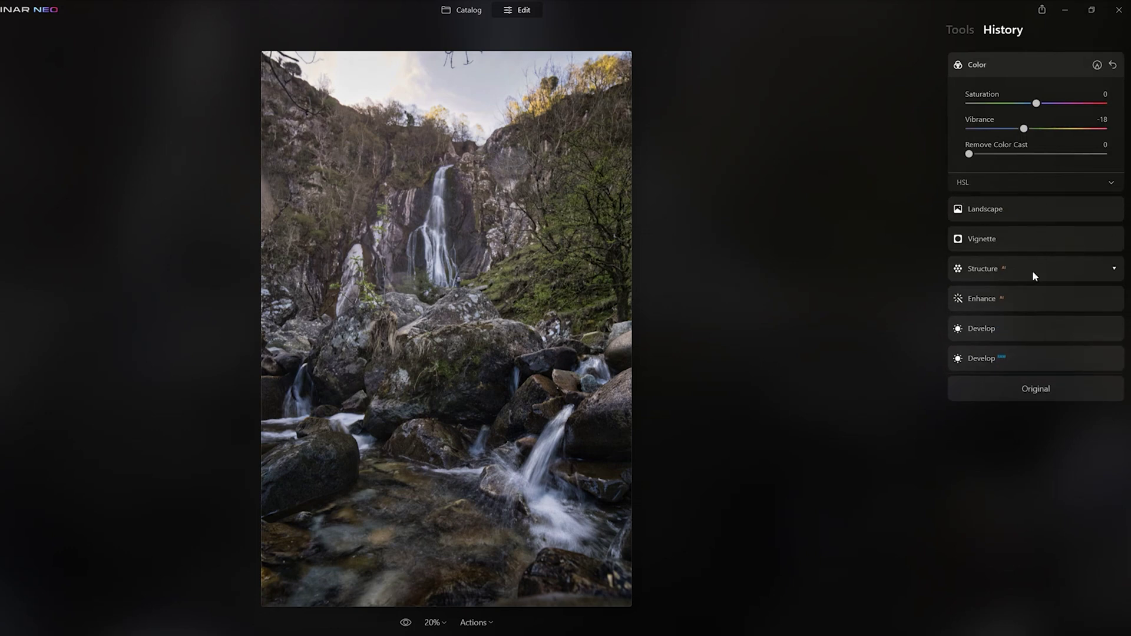
- Change the Structure edit in the history to amount 51, paint its mask over the lower cascade, and restore the later edits
{"action": "left_click", "coordinate": [1035, 276]}
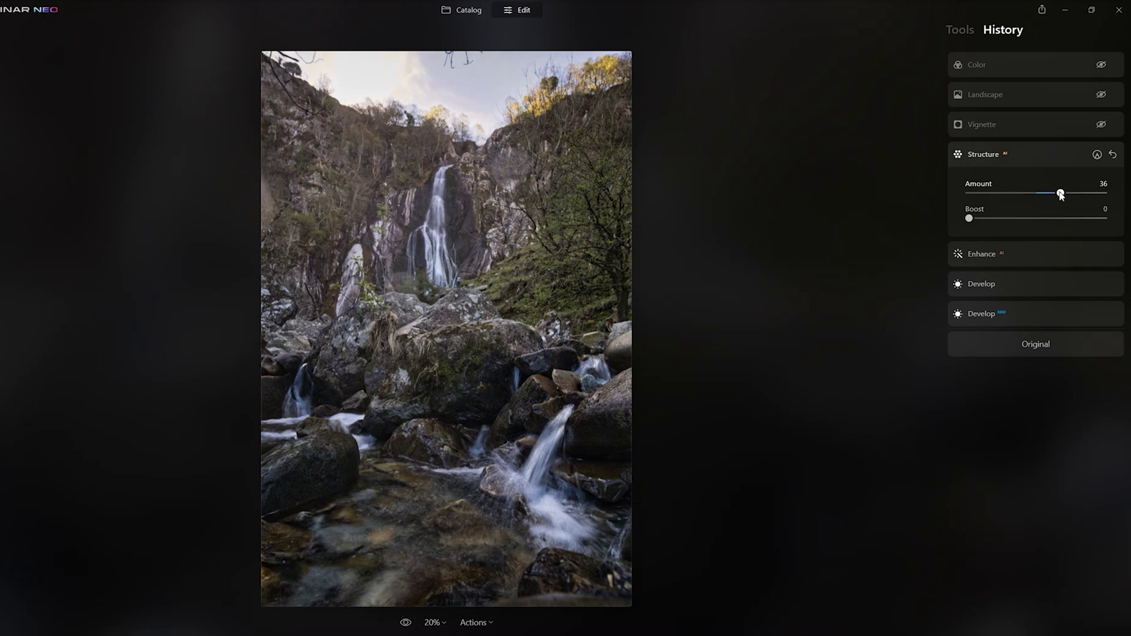
{"action": "mouse_move", "coordinate": [1060, 195]}
{"action": "left_mouse_down"}
{"action": "mouse_move", "coordinate": [1039, 196]}
{"action": "mouse_move", "coordinate": [1059, 195]}
{"action": "left_mouse_up"}
{"action": "left_click", "coordinate": [1096, 155]}
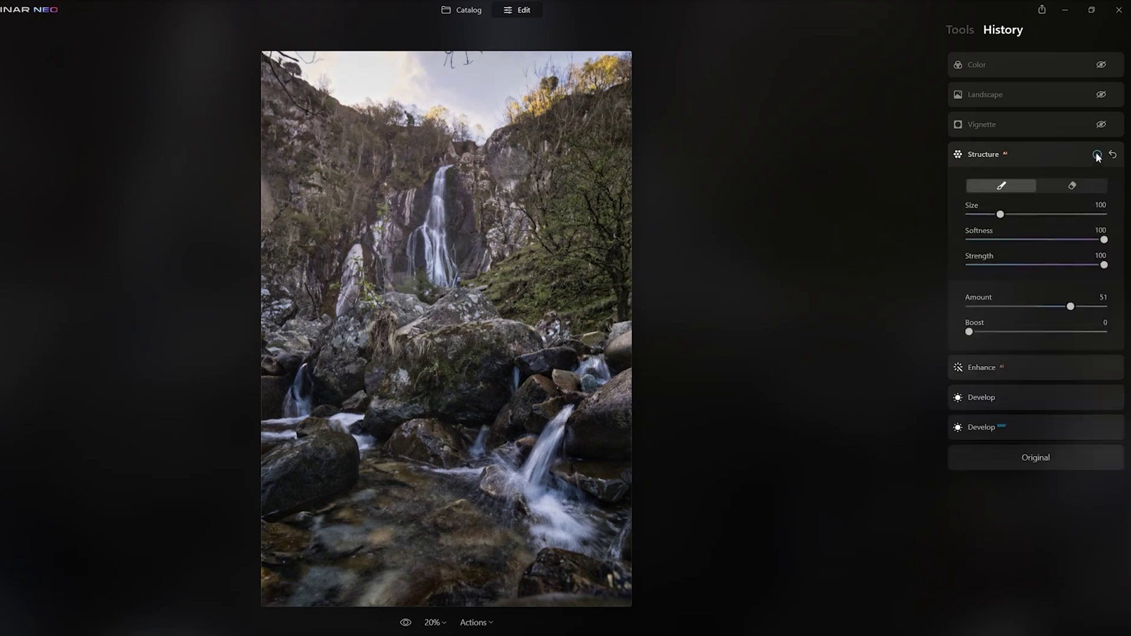
{"action": "mouse_move", "coordinate": [518, 424]}
{"action": "left_mouse_down"}
{"action": "mouse_move", "coordinate": [564, 529]}
{"action": "mouse_move", "coordinate": [574, 369]}
{"action": "mouse_move", "coordinate": [562, 392]}
{"action": "mouse_move", "coordinate": [417, 458]}
{"action": "mouse_move", "coordinate": [476, 464]}
{"action": "mouse_move", "coordinate": [564, 536]}
{"action": "left_mouse_up"}
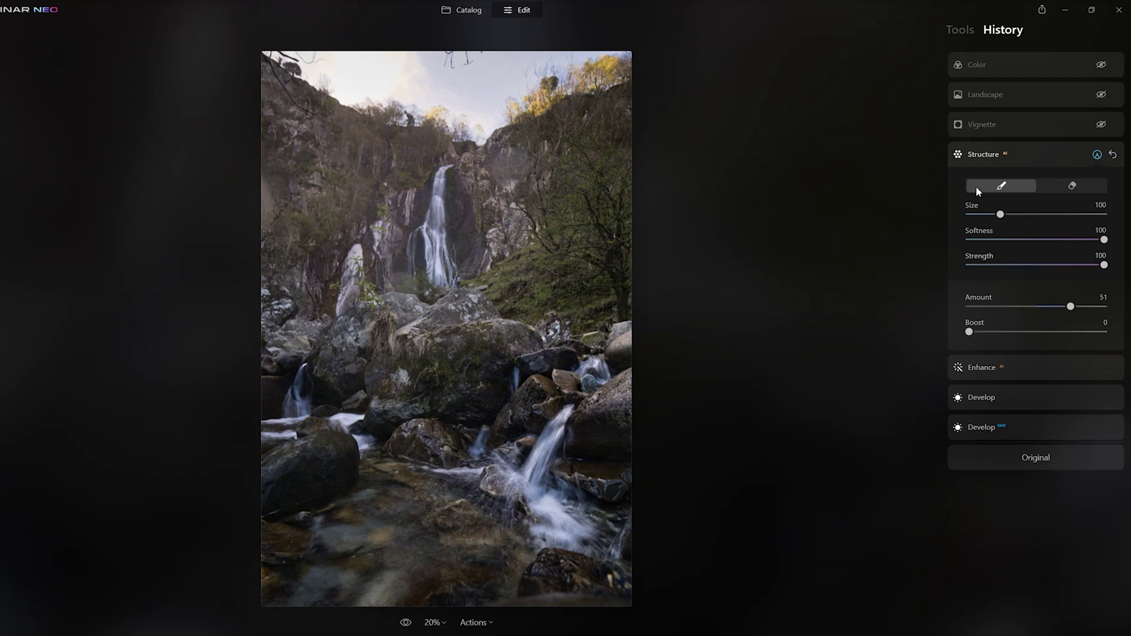
{"action": "left_click", "coordinate": [1012, 65]}
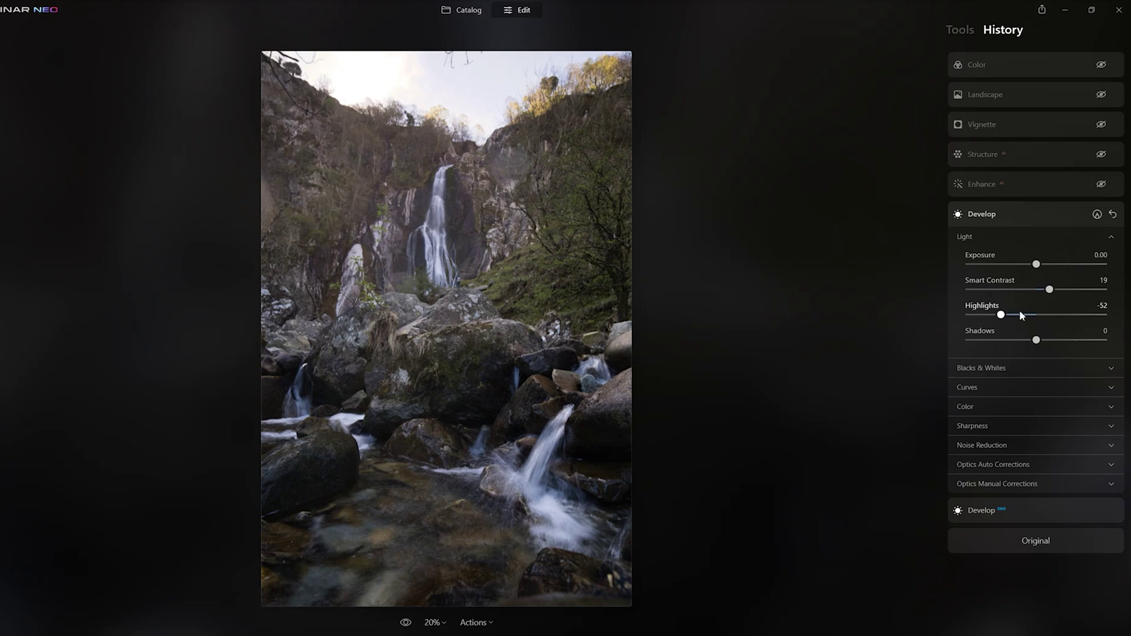
- Readjust the Highlights of the earlier Develop edit from the history and return to the Color edit
{"action": "left_click", "coordinate": [1010, 70]}
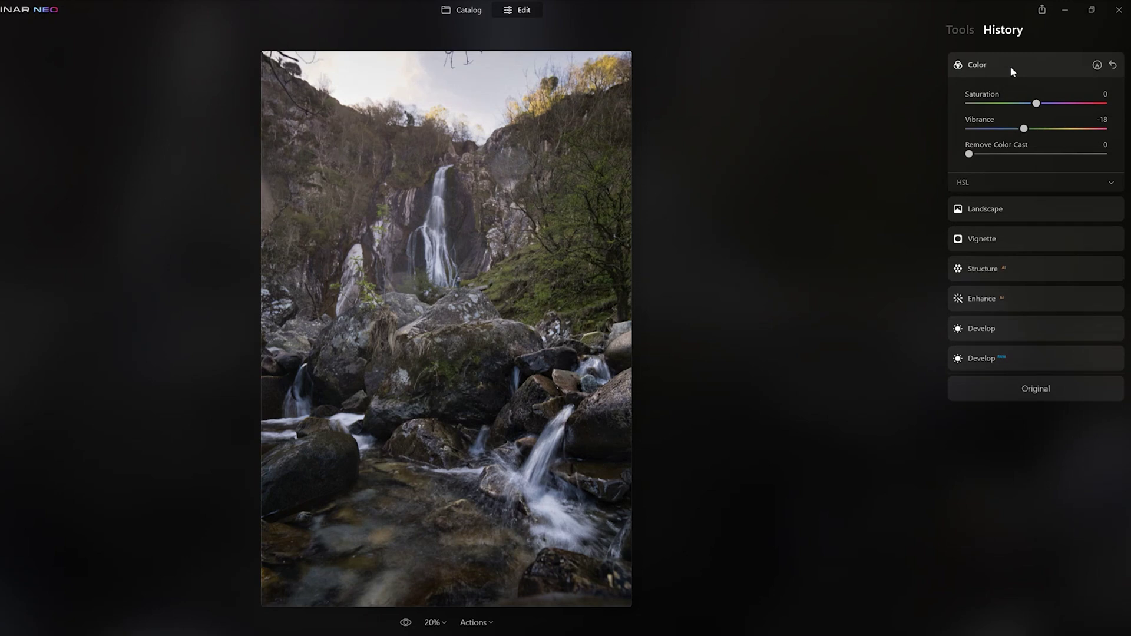
{"action": "left_click", "coordinate": [1023, 321]}
{"action": "left_click_drag", "start_coordinate": [1006, 315], "coordinate": [1016, 317]}
{"action": "left_click", "coordinate": [994, 69]}
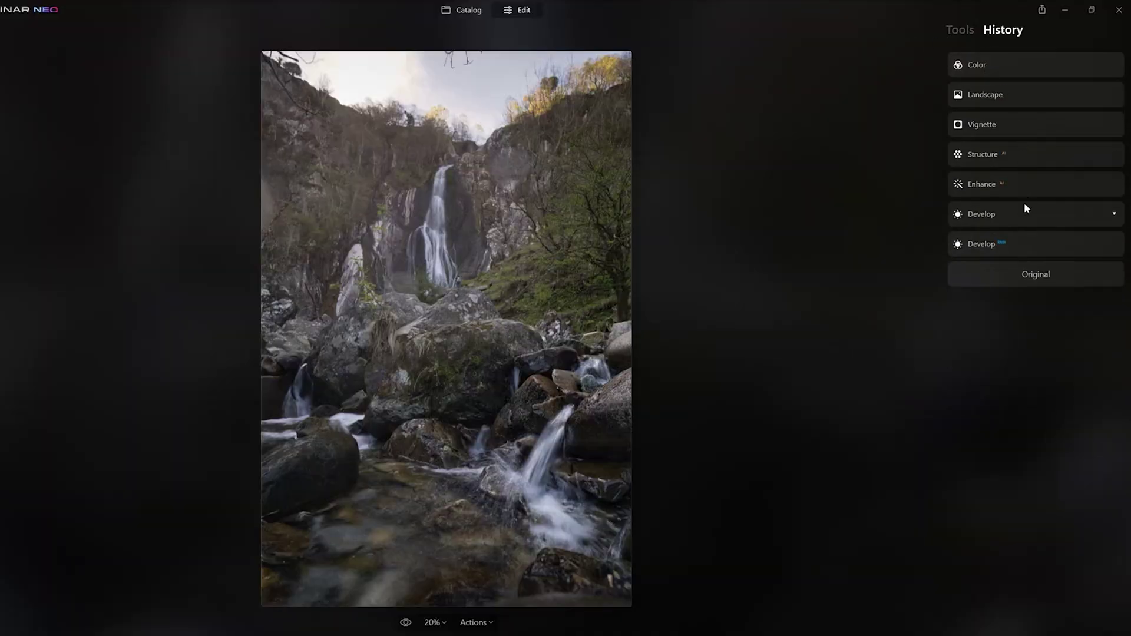
- Reset the earlier Develop edit in the history and return to the latest Color edit
{"action": "left_click", "coordinate": [1003, 216]}
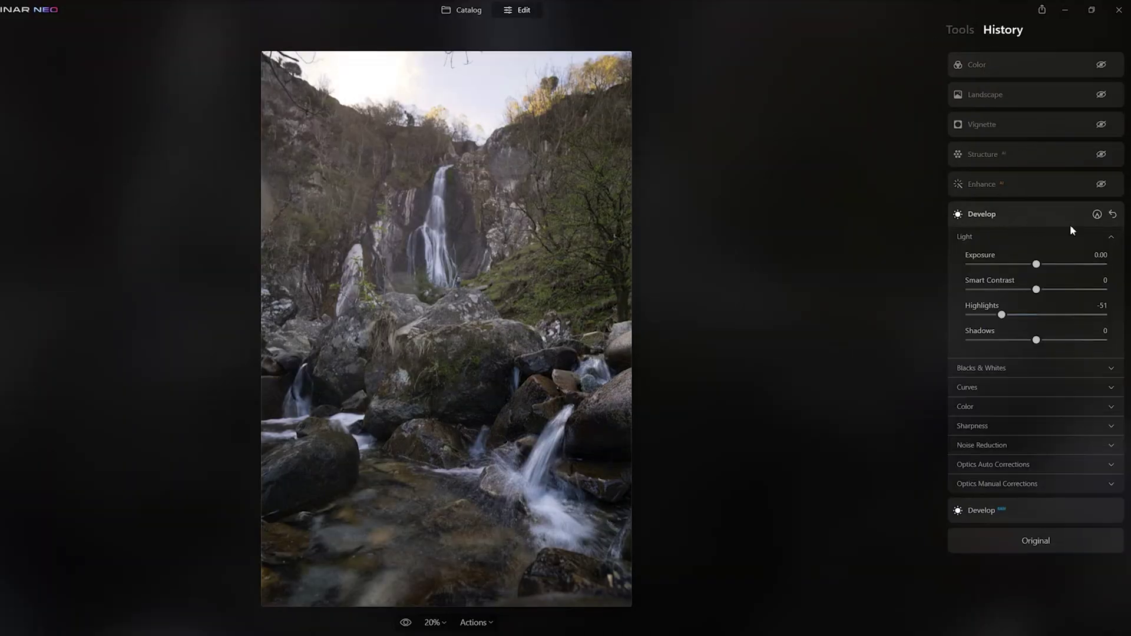
{"action": "left_click", "coordinate": [1112, 215]}
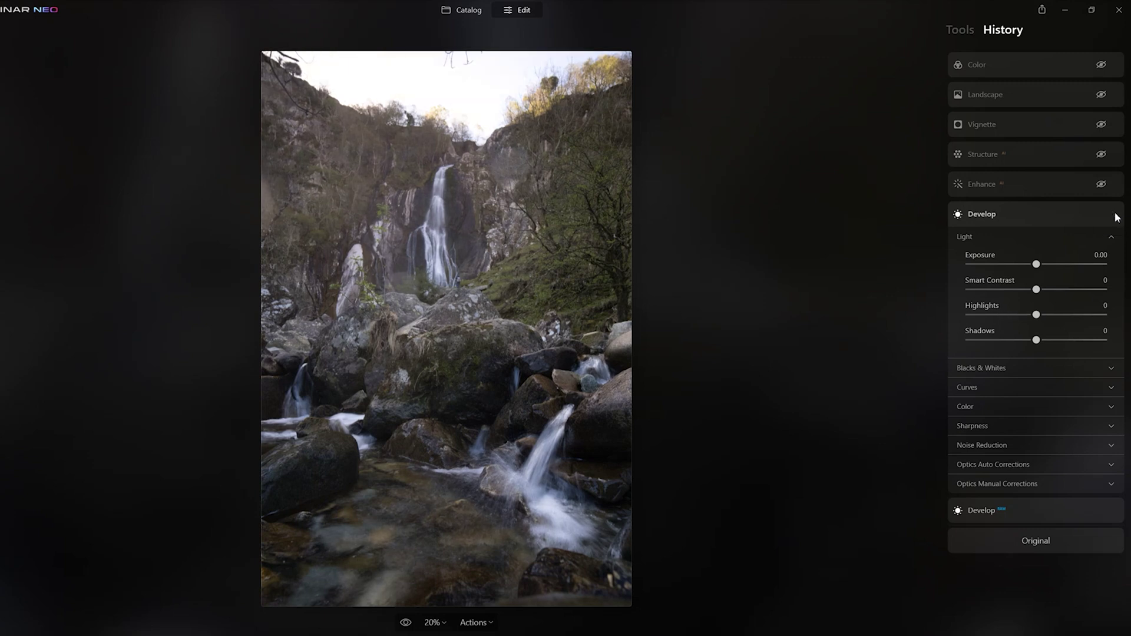
{"action": "left_click", "coordinate": [1019, 66]}
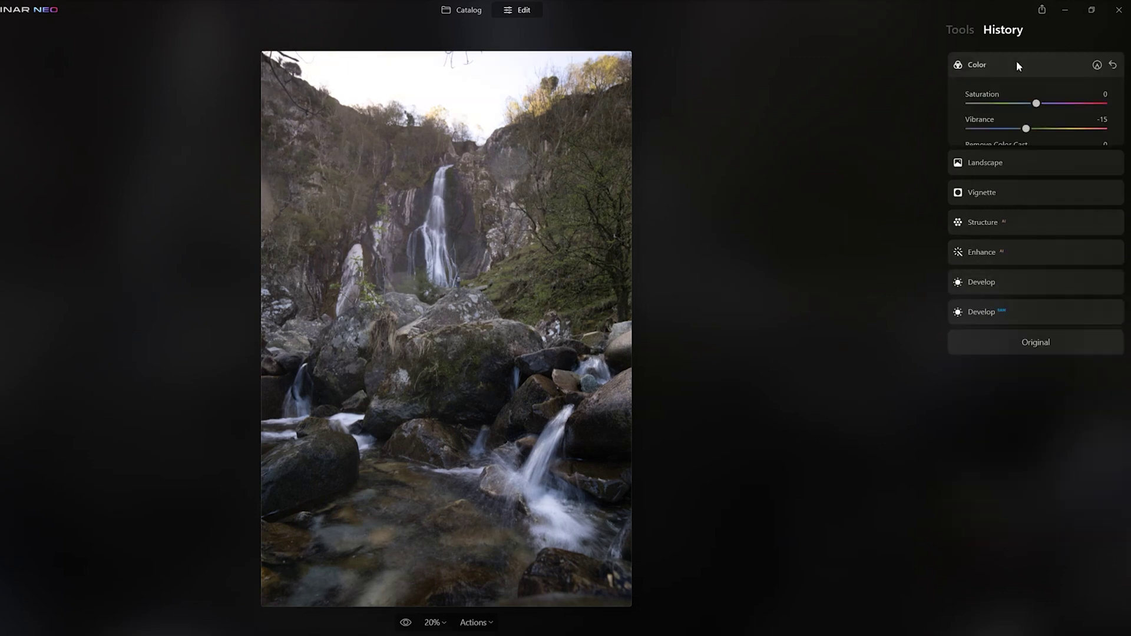
- Lower the Highlights with a new Develop edit on top of the existing edits
{"action": "left_click", "coordinate": [962, 30]}
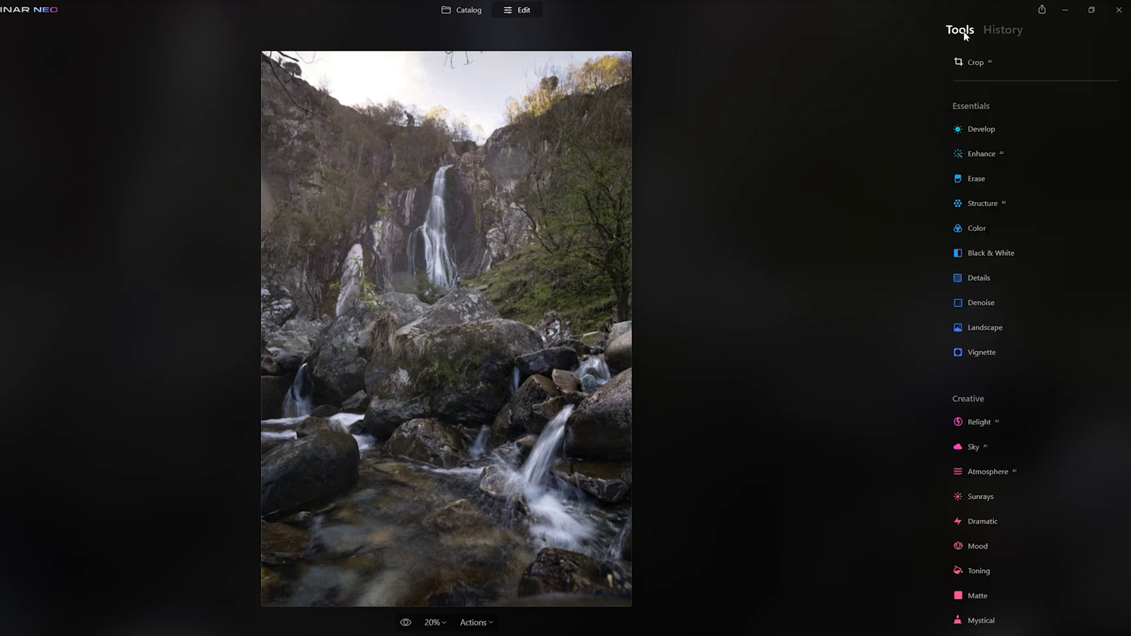
{"action": "left_click", "coordinate": [981, 129]}
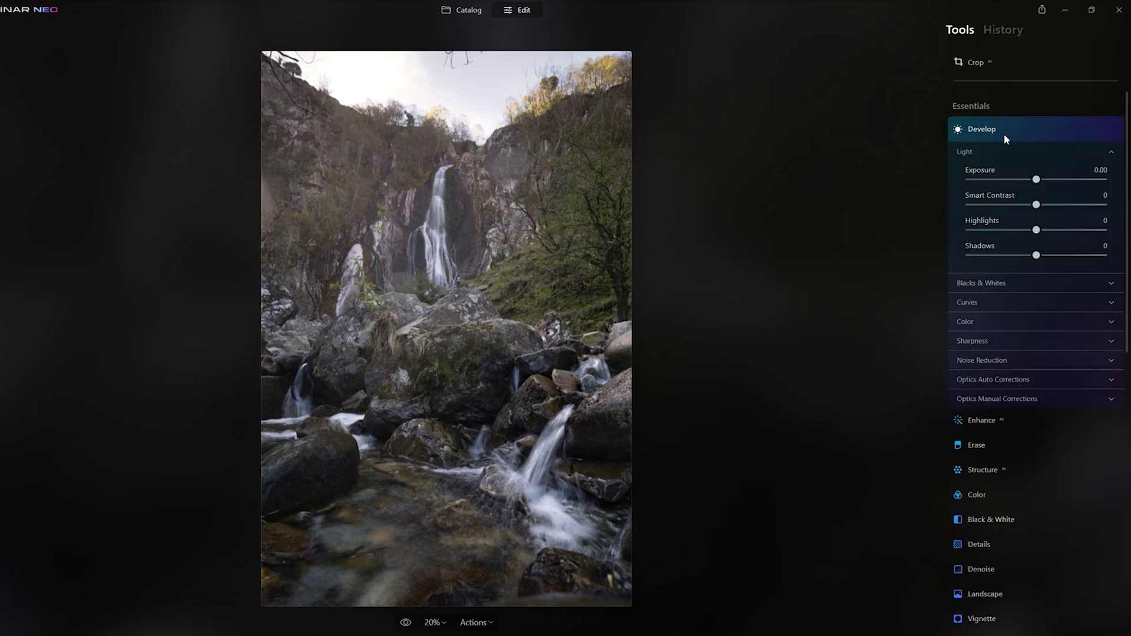
{"action": "left_click_drag", "start_coordinate": [1033, 234], "coordinate": [1002, 231]}
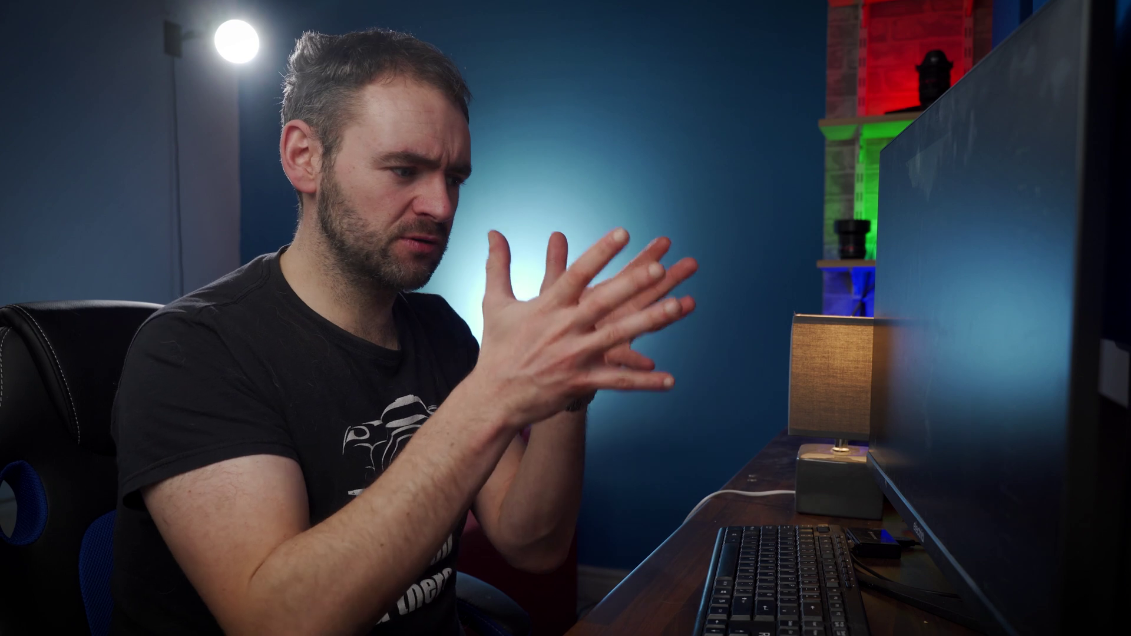